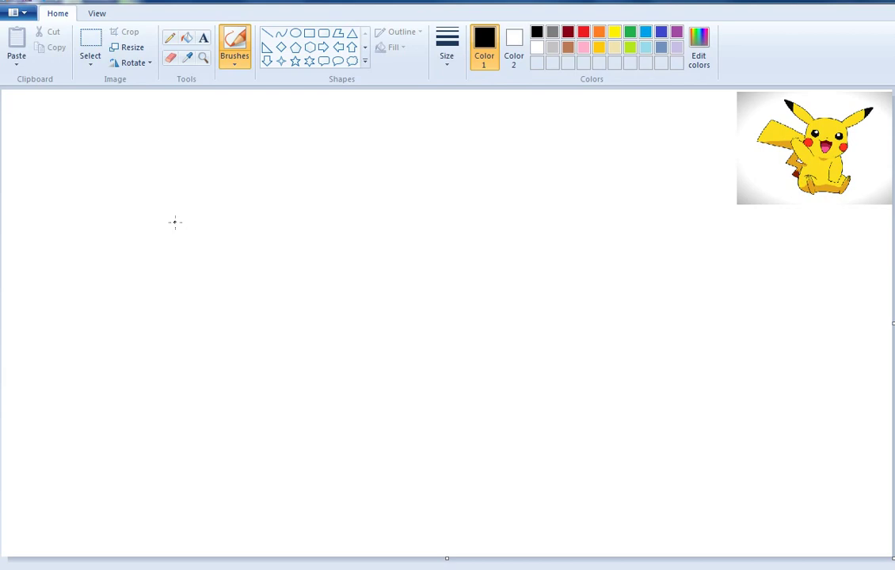
- Outline the tip of Pikachu's left-hand ear in black and fill it with black
mouse_move(175, 222)
mouse_down()
mouse_move(136, 174)
mouse_move(132, 141)
mouse_move(172, 133)
mouse_move(205, 144)
mouse_move(247, 204)
mouse_up()
click(374, 101)
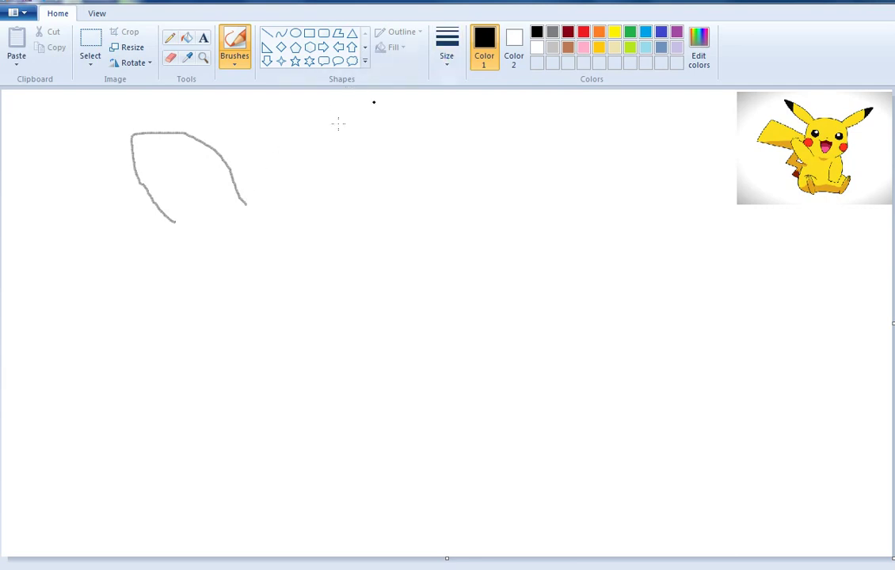
drag(247, 204, 172, 223)
click(186, 40)
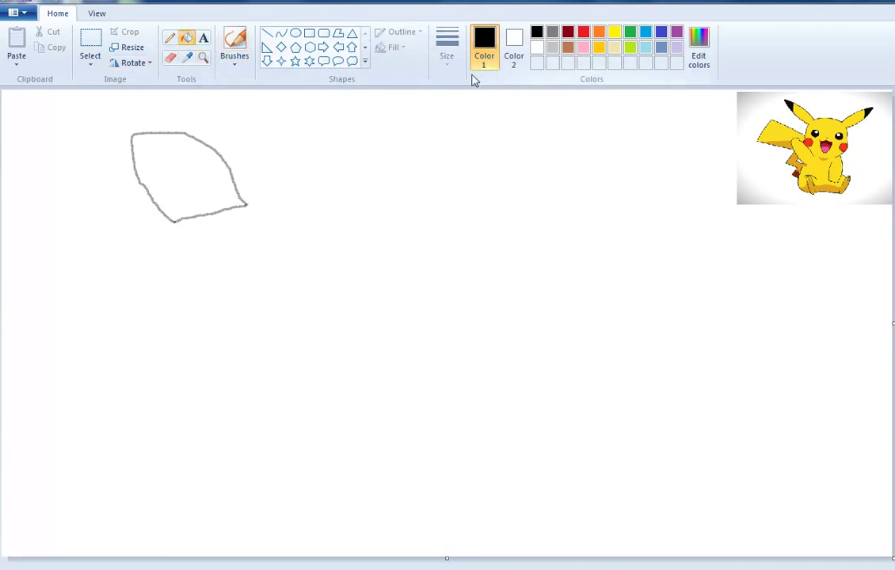
click(201, 167)
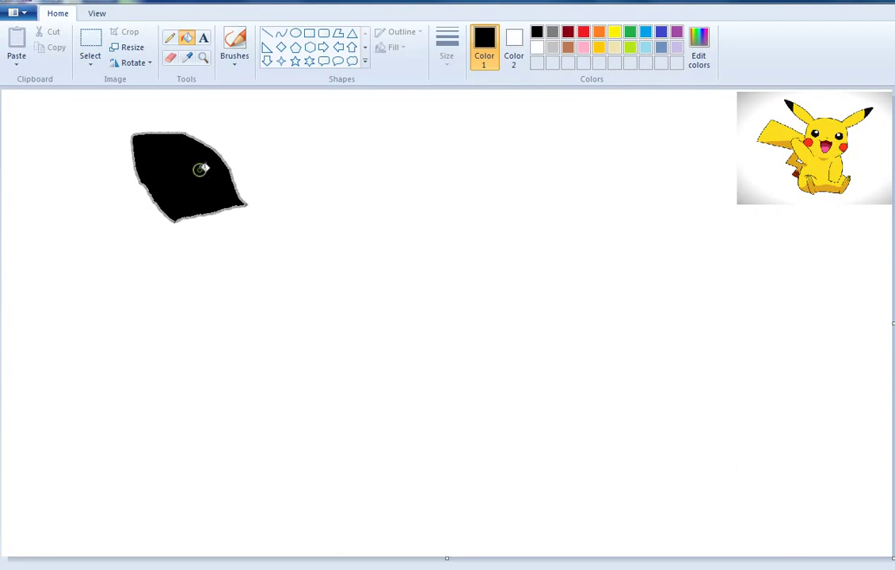
- Draw the two side lines of the left-hand ear below its black tip with a yellow Natural pencil
click(240, 62)
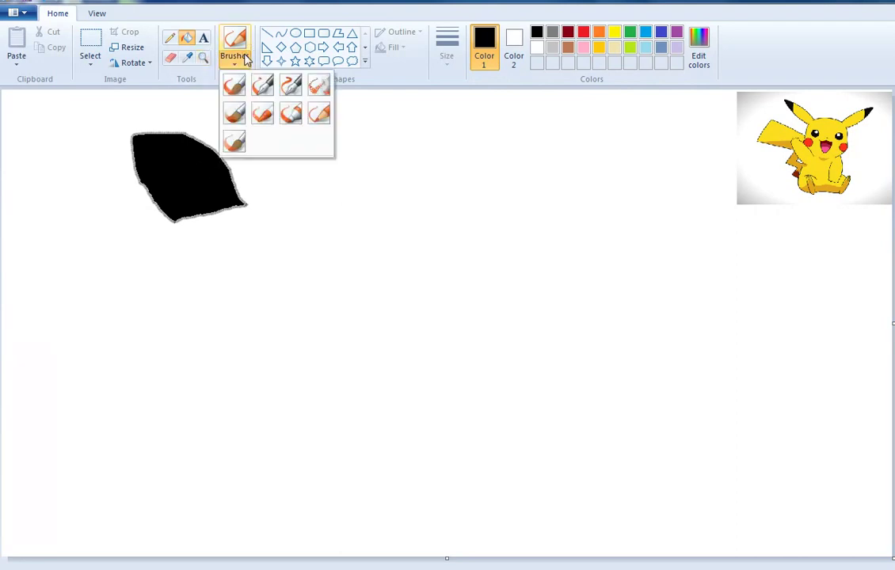
click(315, 112)
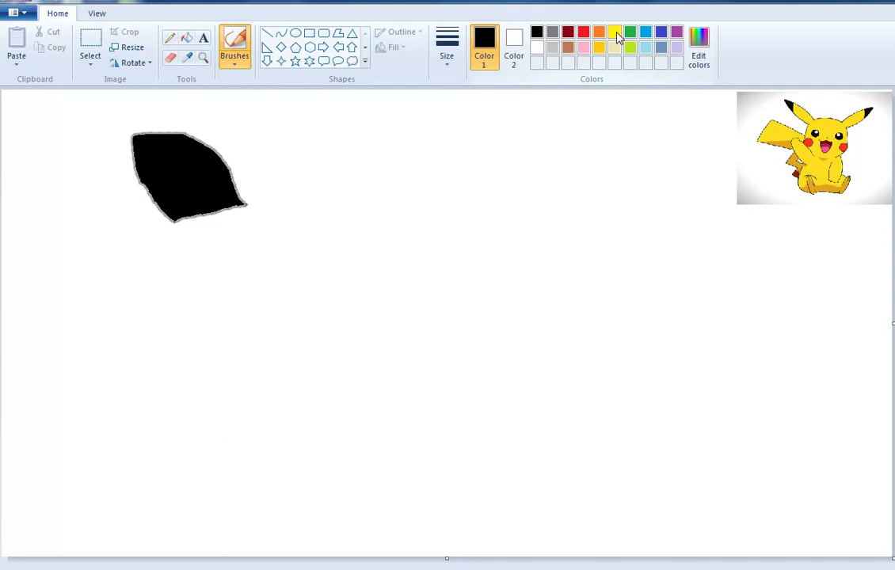
click(615, 33)
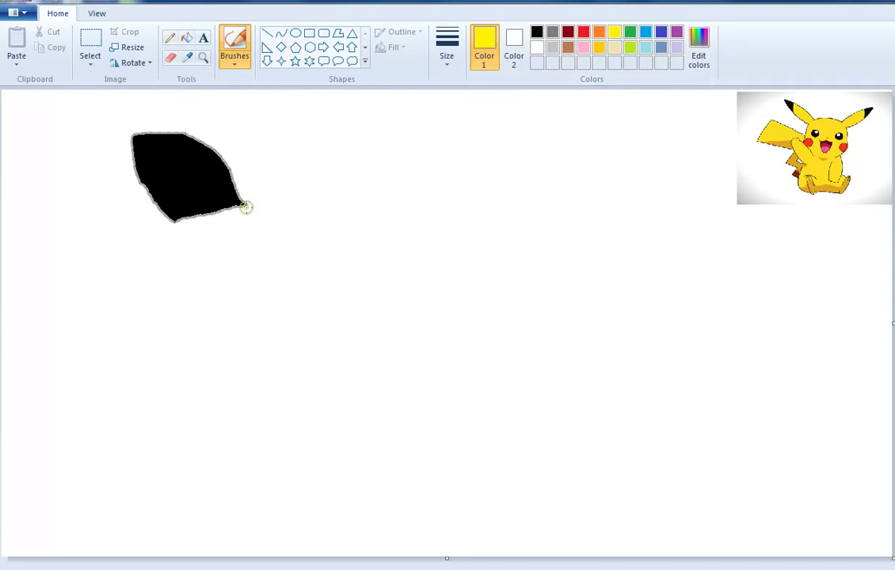
drag(268, 231, 304, 284)
drag(175, 225, 239, 306)
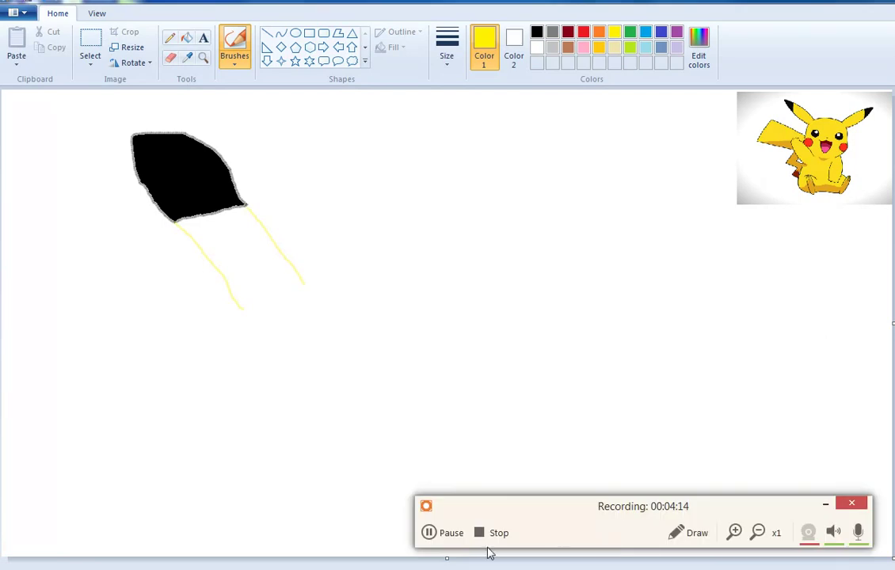
click(432, 537)
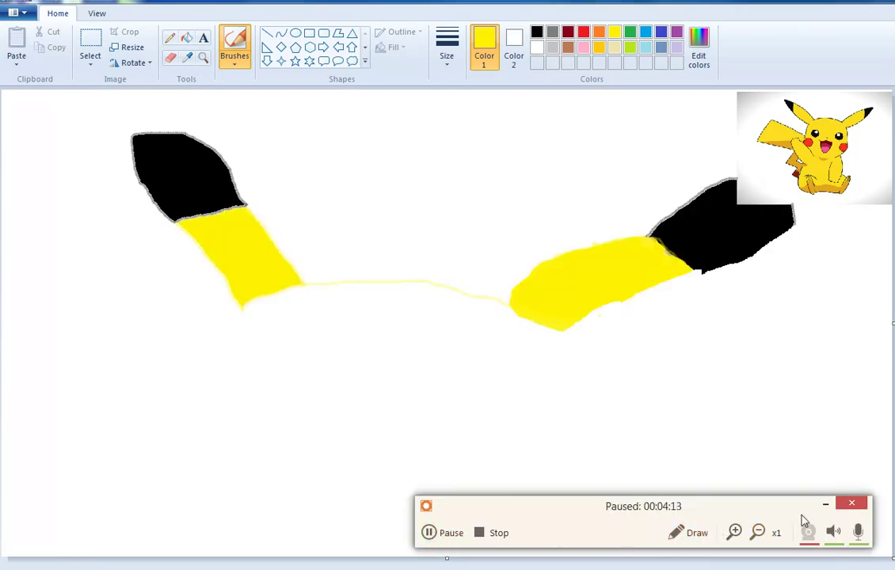
click(826, 504)
click(809, 487)
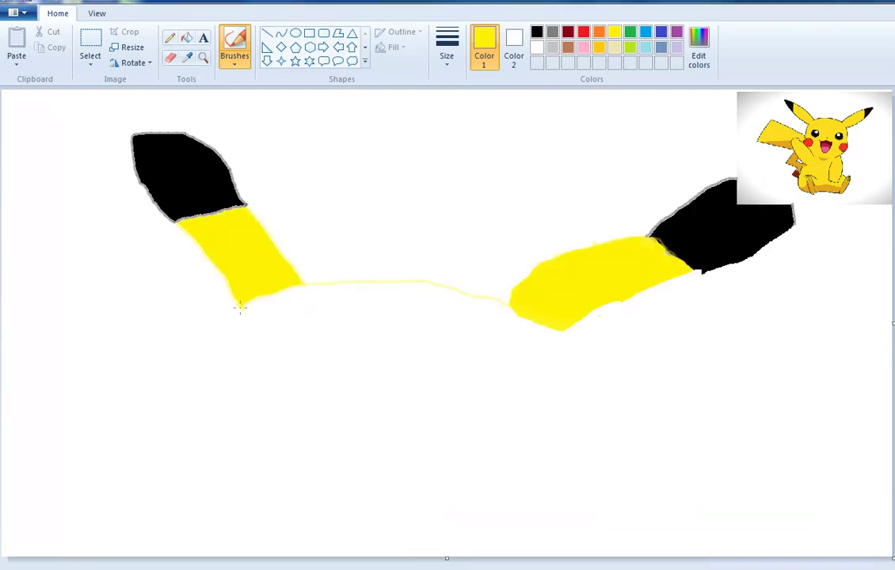
- Outline both sides of the head below the ears and the lowered right-hand arm in yellow
drag(239, 306, 215, 364)
mouse_move(562, 331)
mouse_down()
mouse_move(580, 379)
mouse_move(565, 452)
mouse_up()
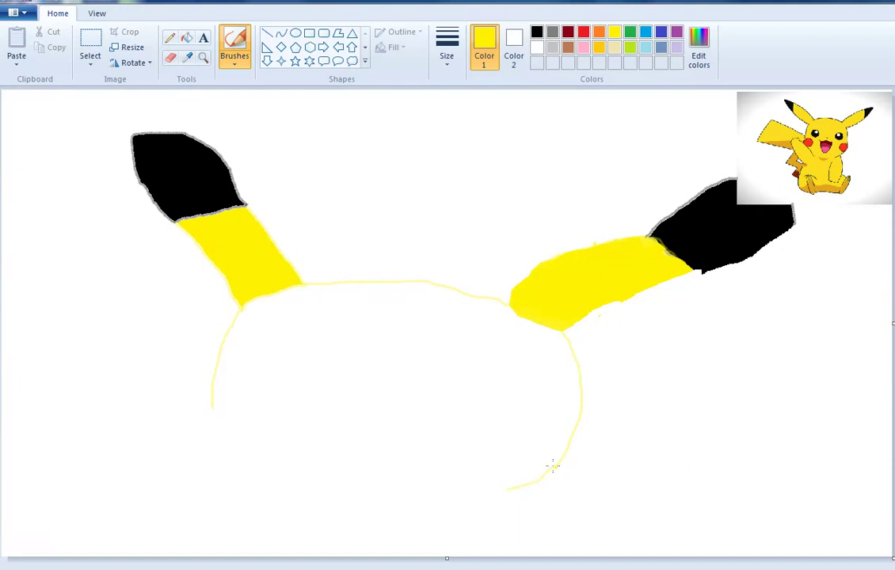
drag(562, 495, 553, 557)
drag(486, 509, 481, 556)
- Outline the raised left-hand arm with pointed fingers in yellow, erasing and redrawing part of its lower edge
drag(253, 448, 195, 385)
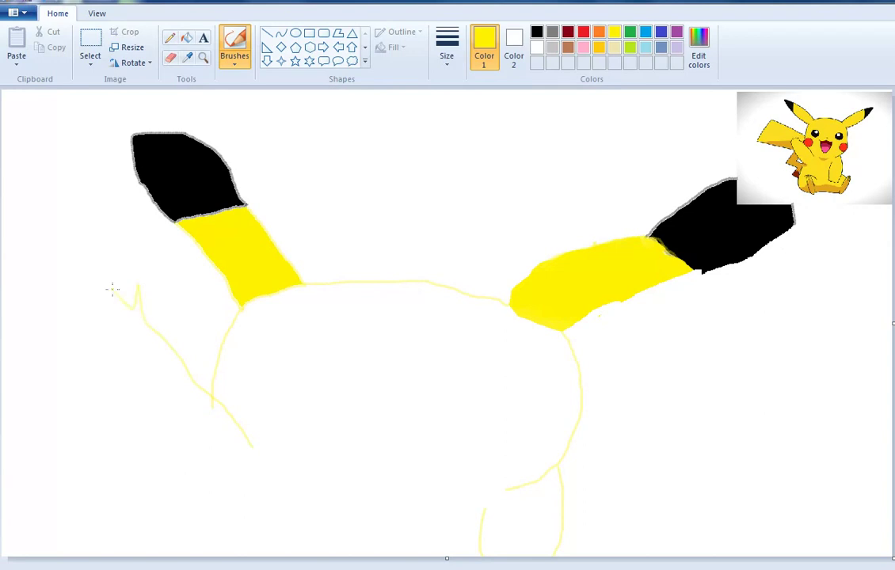
drag(127, 373, 158, 430)
click(168, 63)
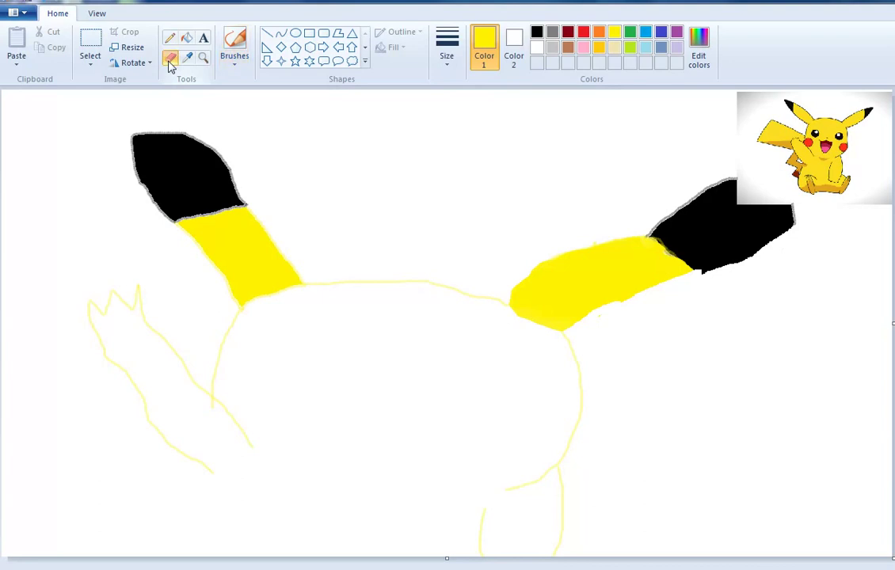
mouse_move(106, 360)
mouse_down()
mouse_move(134, 377)
mouse_move(154, 420)
mouse_move(140, 391)
mouse_up()
click(234, 41)
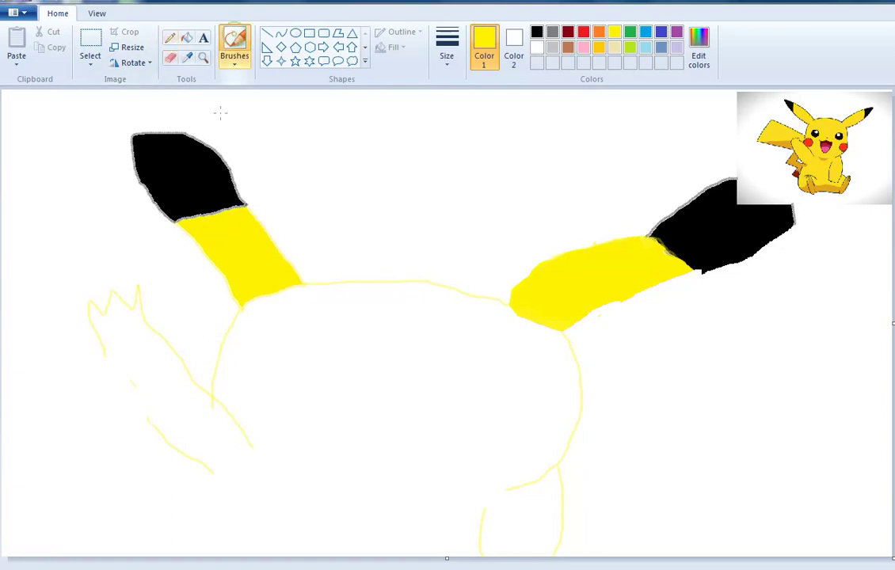
drag(107, 354, 139, 396)
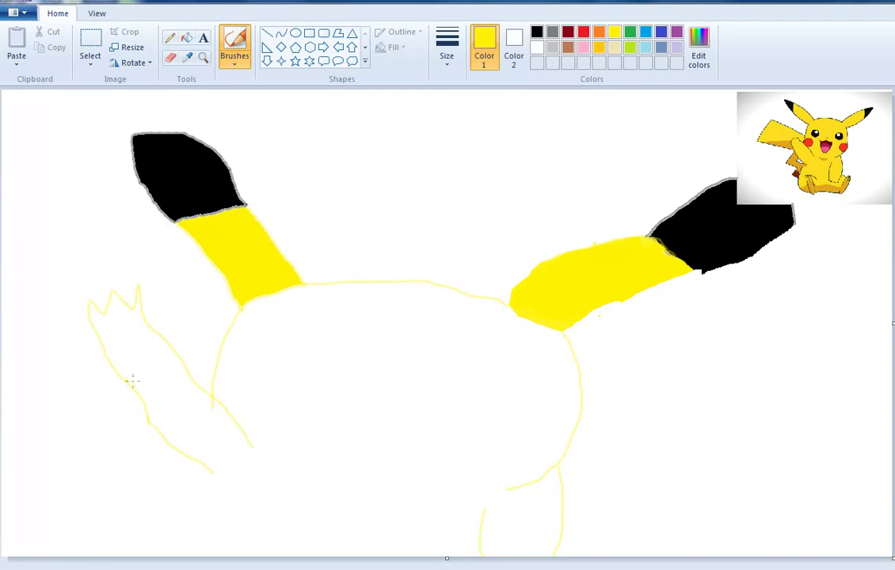
mouse_move(807, 566)
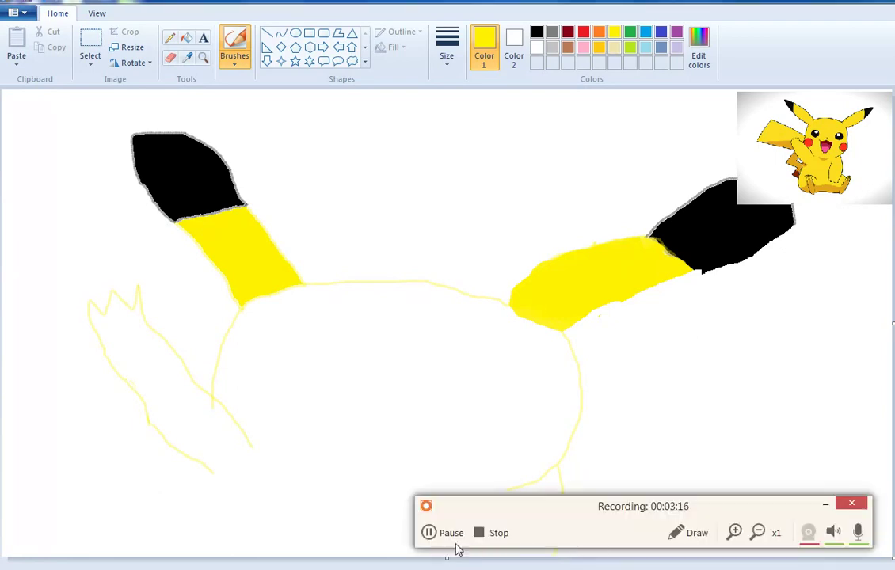
click(445, 536)
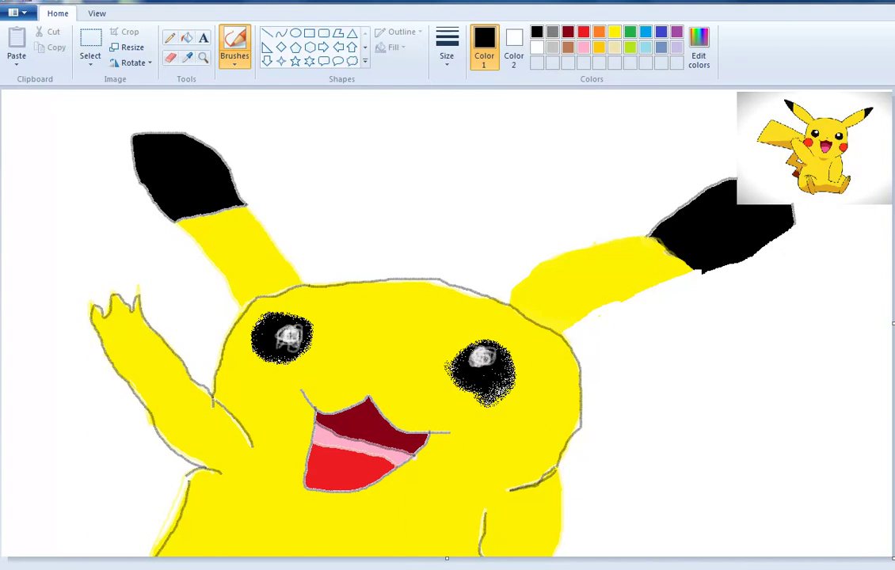
click(231, 58)
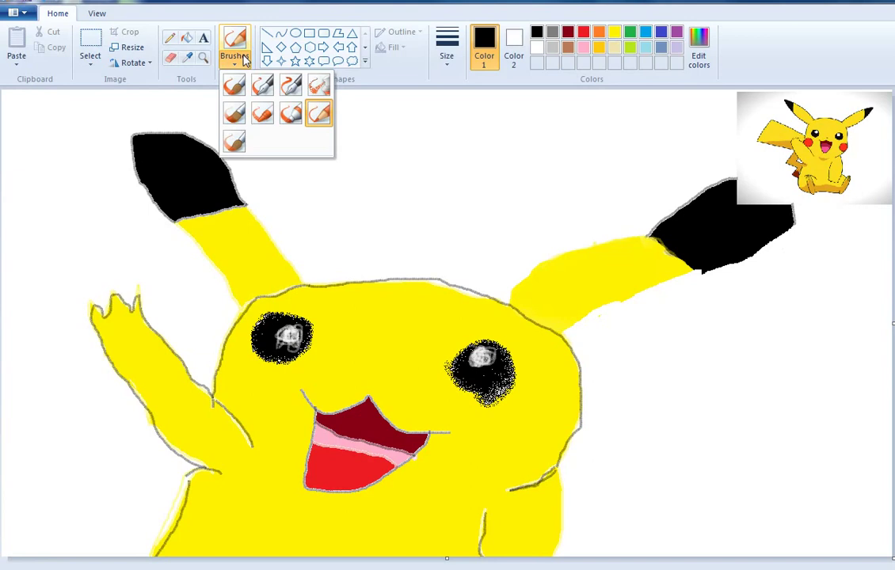
click(722, 266)
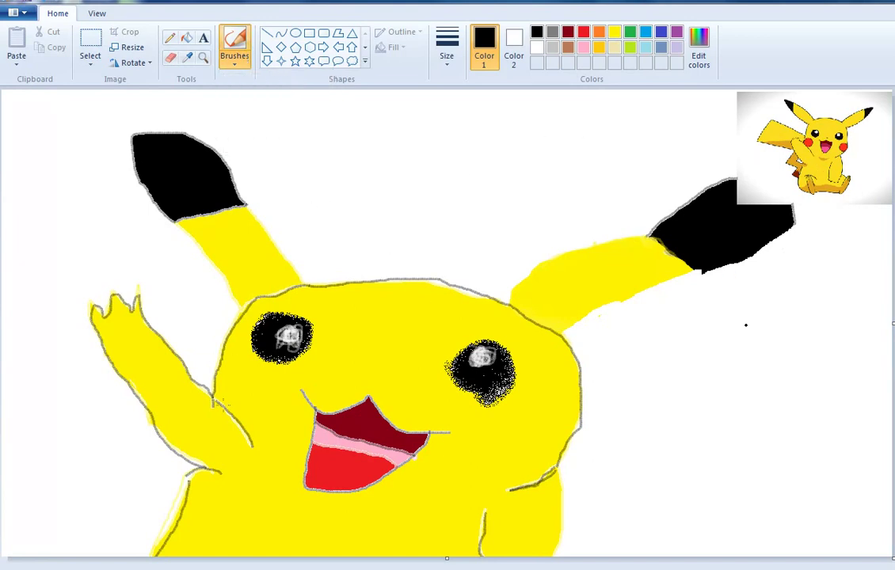
click(235, 64)
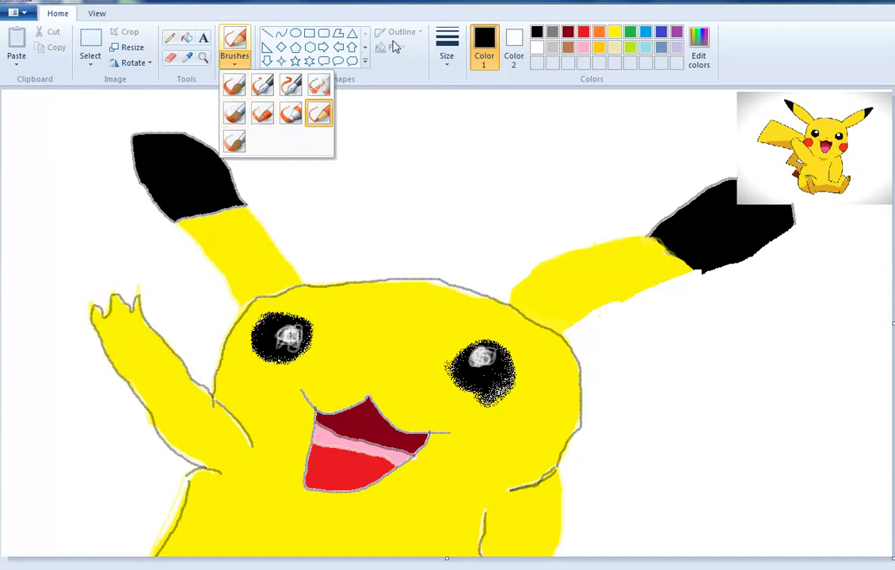
click(396, 82)
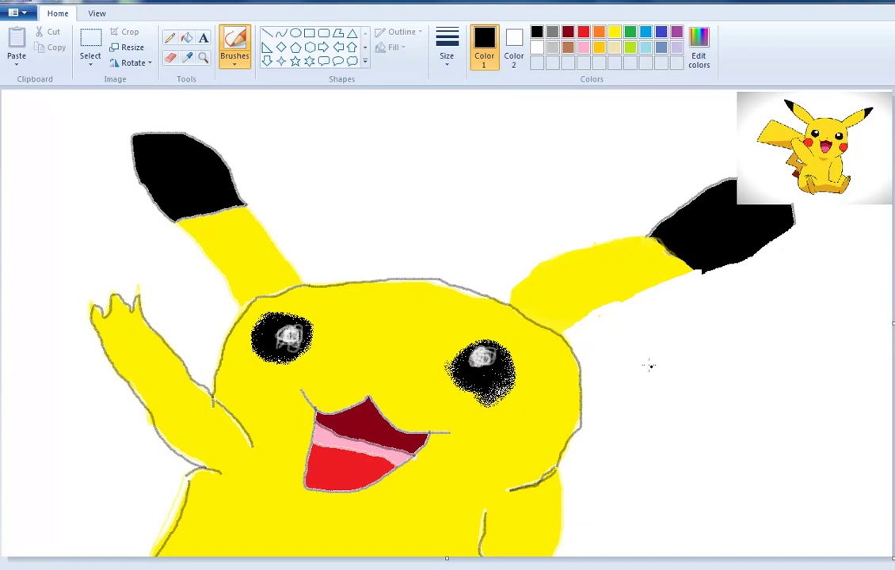
- Handwrite "WEll... DAMN" in black on two lines in the blank area beside Pikachu's head
mouse_move(613, 355)
mouse_down()
mouse_move(627, 380)
mouse_move(676, 369)
mouse_move(718, 395)
mouse_move(726, 368)
mouse_move(722, 384)
mouse_up()
drag(773, 369, 772, 404)
drag(802, 368, 804, 404)
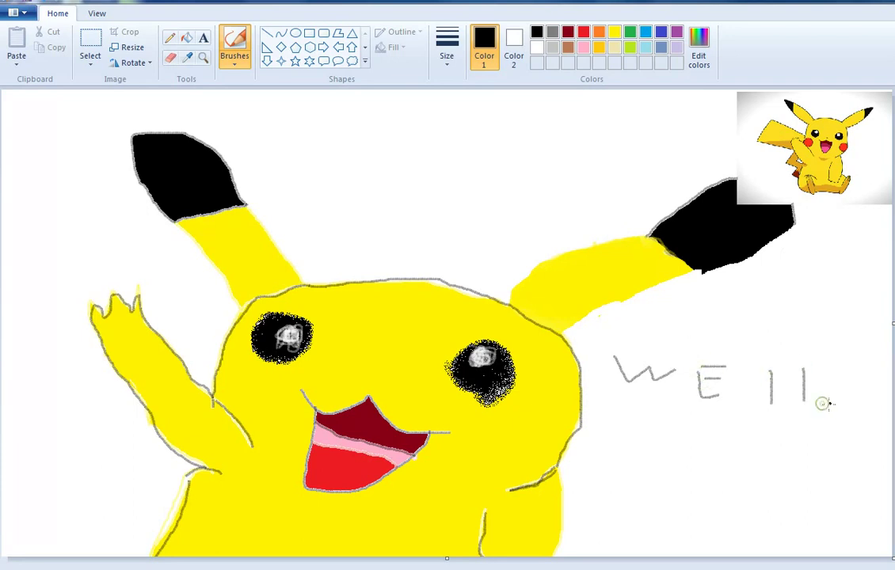
click(822, 403)
click(837, 402)
mouse_move(644, 430)
mouse_down()
mouse_move(643, 464)
mouse_move(667, 445)
mouse_move(658, 430)
mouse_move(648, 437)
mouse_move(729, 460)
mouse_move(730, 450)
mouse_move(769, 438)
mouse_move(773, 464)
mouse_move(800, 464)
mouse_move(835, 450)
mouse_up()
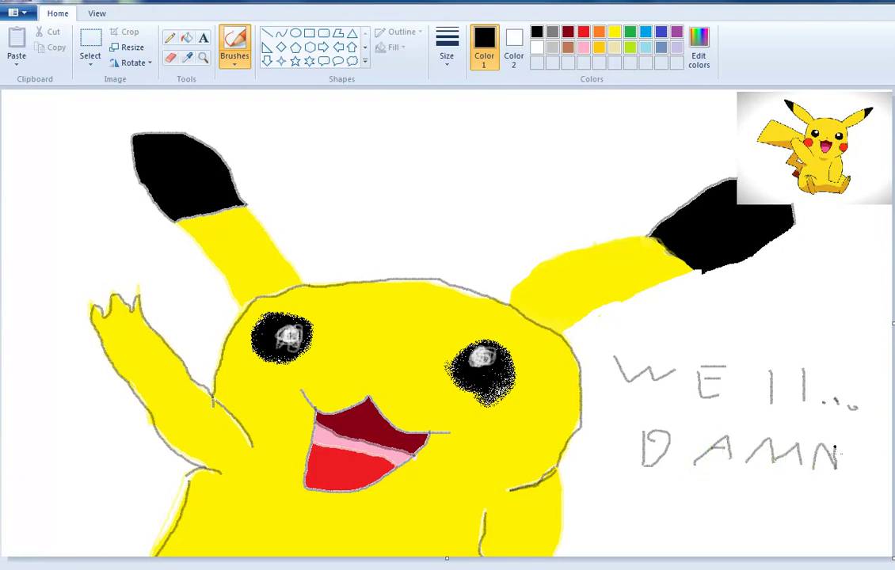
- Draw a small straight-mouthed face with two dot eyes beneath the handwritten text
drag(639, 492, 672, 503)
click(650, 498)
drag(624, 522, 702, 532)
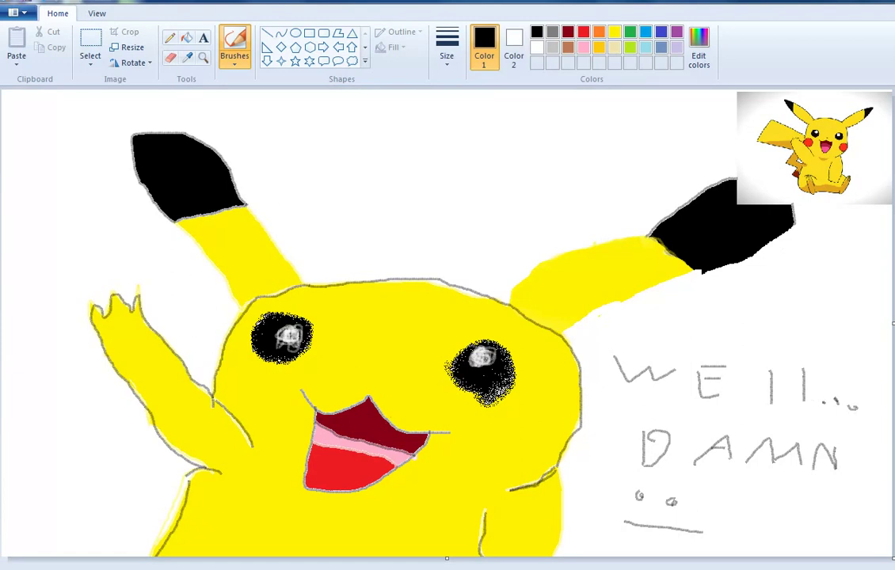
- Paint the right-hand eye's highlight solid white with the Airbrush, starting at the thinnest size and finishing at the second-thinnest
click(235, 57)
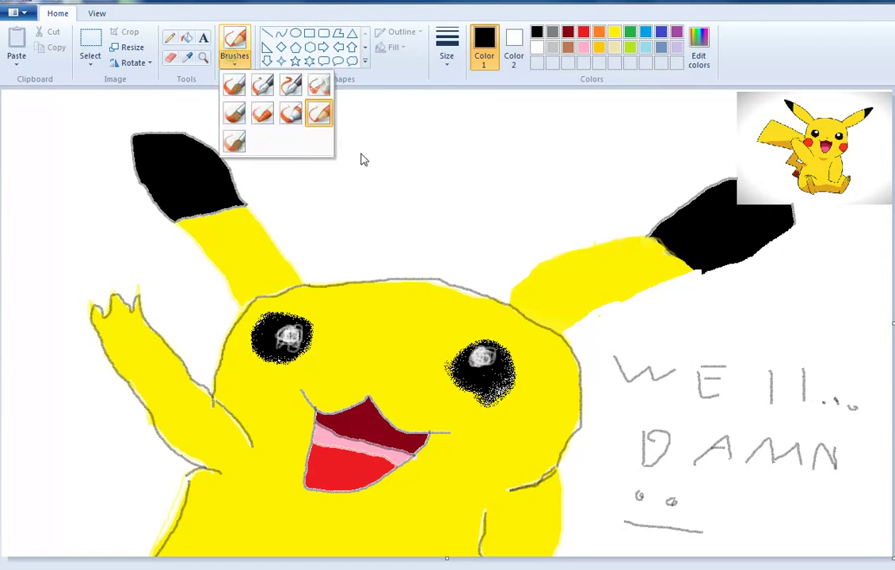
click(316, 93)
click(447, 49)
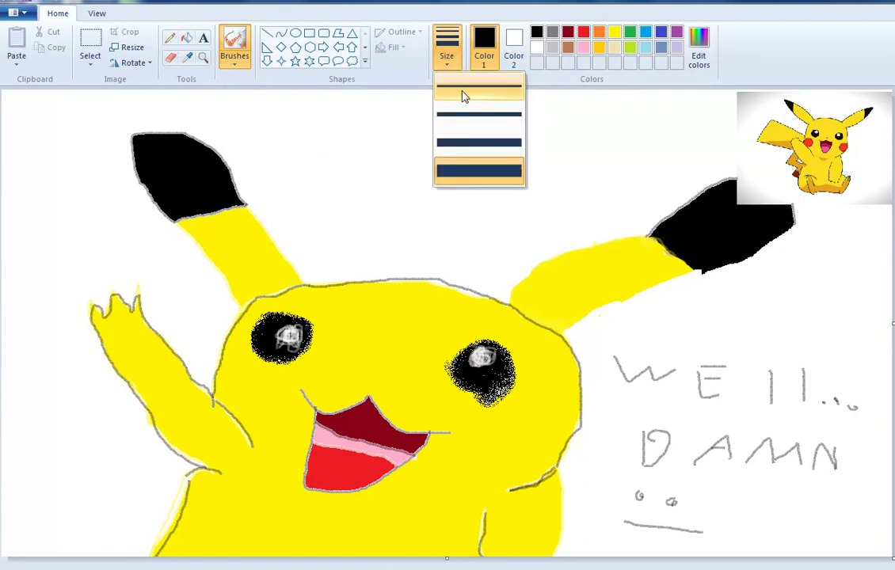
click(464, 96)
click(536, 48)
mouse_move(483, 355)
mouse_down()
mouse_move(476, 360)
mouse_move(483, 349)
mouse_move(493, 354)
mouse_up()
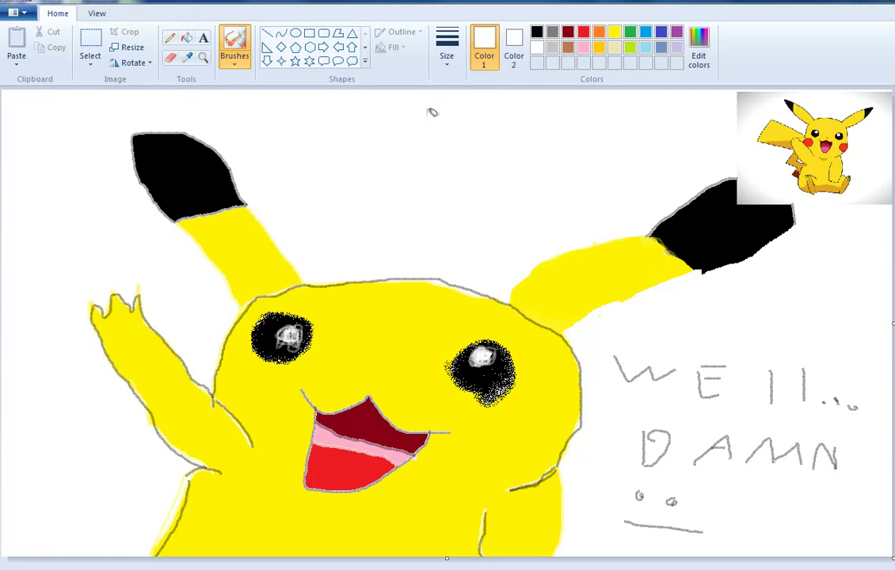
click(447, 48)
click(484, 119)
mouse_move(494, 355)
mouse_down()
mouse_move(482, 346)
mouse_move(497, 351)
mouse_move(486, 362)
mouse_move(479, 353)
mouse_up()
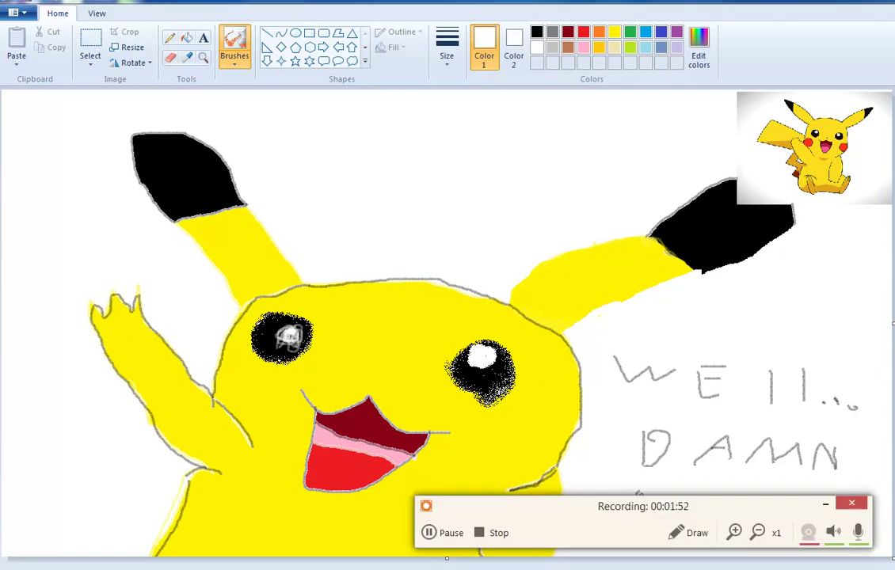
- Paint the left-hand eye's highlight solid white and retouch the eye's edge beside it in black
mouse_move(293, 335)
mouse_down()
mouse_move(283, 333)
mouse_move(306, 338)
mouse_up()
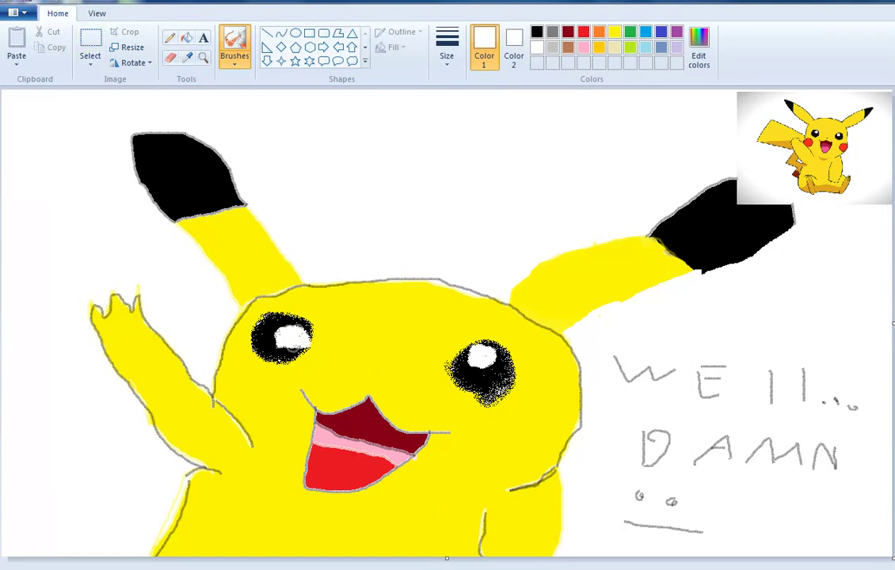
click(536, 32)
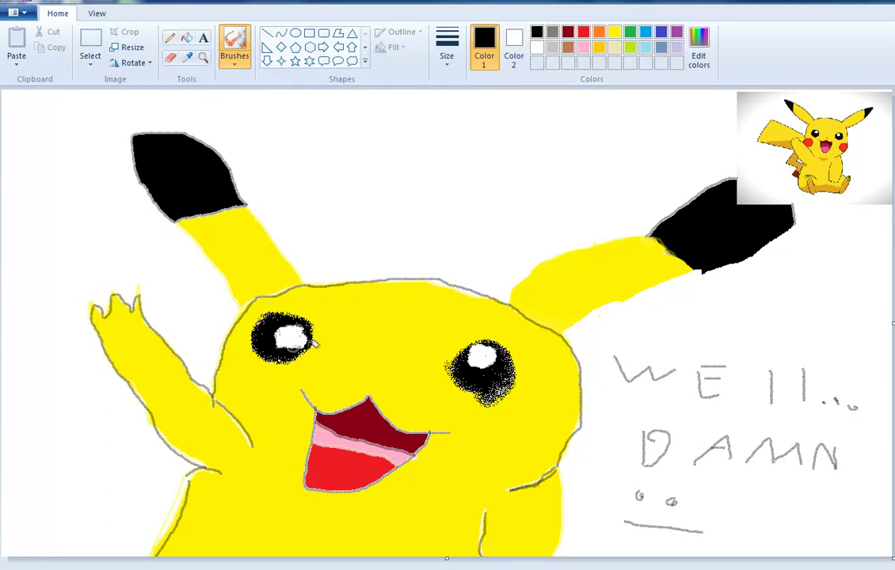
drag(316, 342, 304, 347)
- Trace over the handwritten "WEll... DAMN" with the black Airbrush to make the letters bolder
click(235, 57)
click(224, 60)
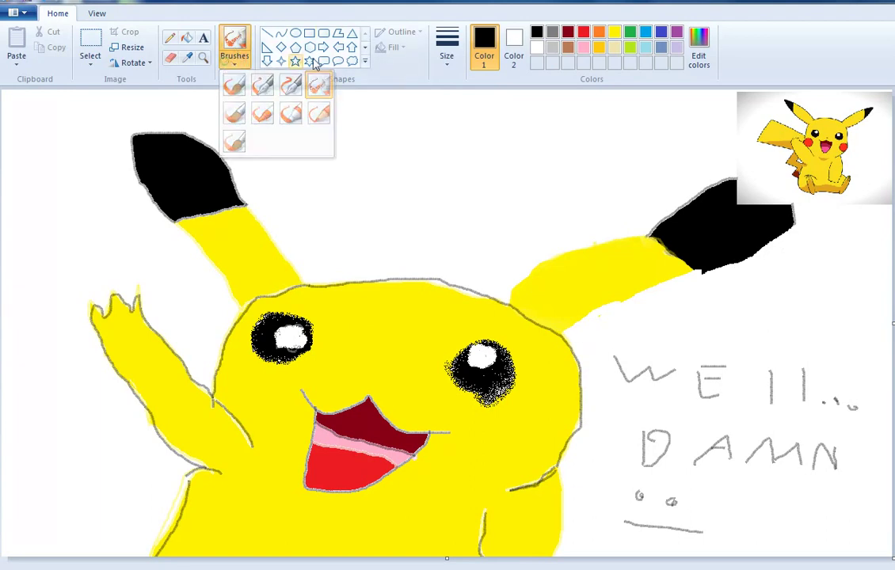
mouse_move(615, 359)
mouse_down()
mouse_move(630, 374)
mouse_move(658, 378)
mouse_move(683, 368)
mouse_move(706, 378)
mouse_move(717, 400)
mouse_move(702, 382)
mouse_move(734, 364)
mouse_move(774, 385)
mouse_move(773, 402)
mouse_up()
drag(804, 366, 802, 401)
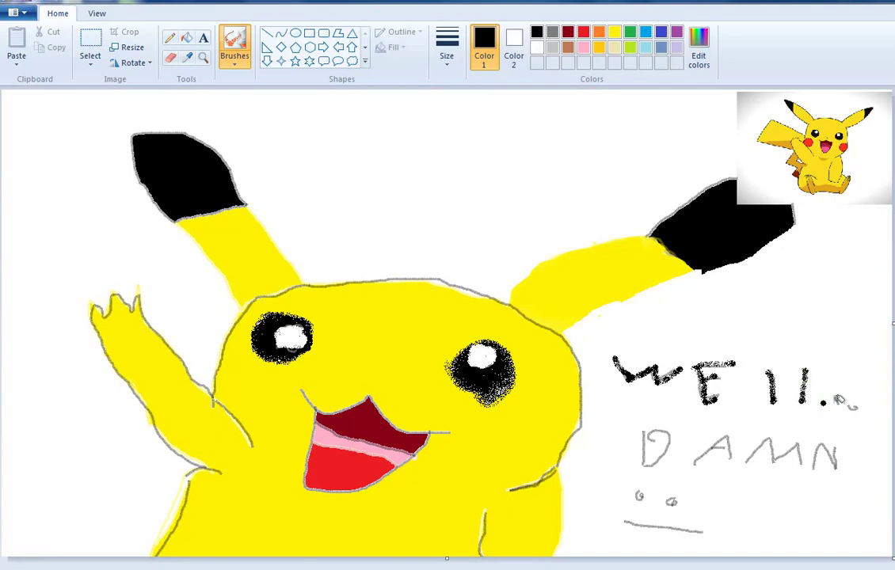
click(837, 403)
mouse_move(644, 428)
mouse_down()
mouse_move(648, 465)
mouse_move(671, 450)
mouse_move(646, 430)
mouse_up()
mouse_move(702, 458)
mouse_down()
mouse_move(730, 438)
mouse_move(729, 453)
mouse_move(733, 446)
mouse_move(754, 465)
mouse_move(747, 467)
mouse_move(764, 438)
mouse_move(782, 464)
mouse_move(801, 451)
mouse_move(804, 467)
mouse_move(822, 462)
mouse_move(814, 468)
mouse_move(842, 461)
mouse_move(841, 438)
mouse_up()
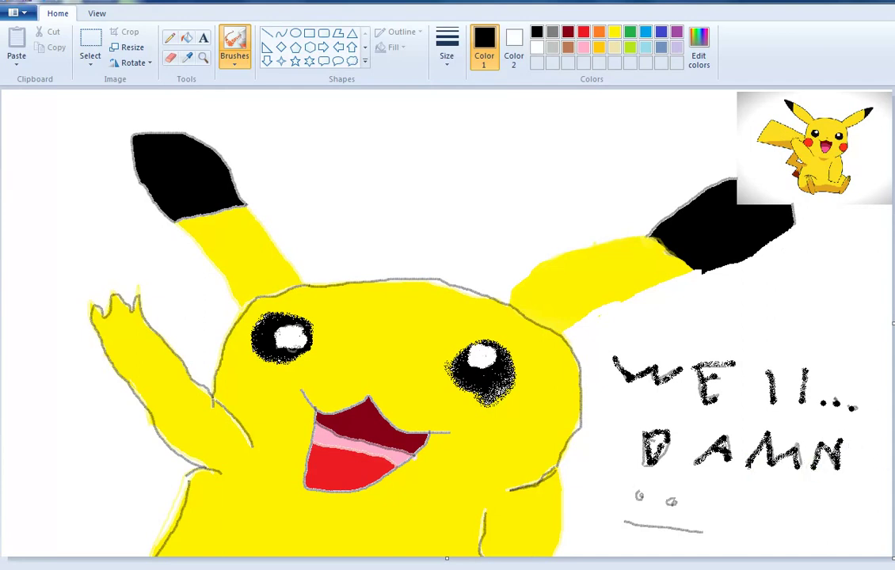
- Thicken the small face beneath the text in black and dab black dots along the raised arm's lower edge
mouse_move(639, 494)
mouse_down()
mouse_move(674, 500)
mouse_move(702, 533)
mouse_move(629, 521)
mouse_up()
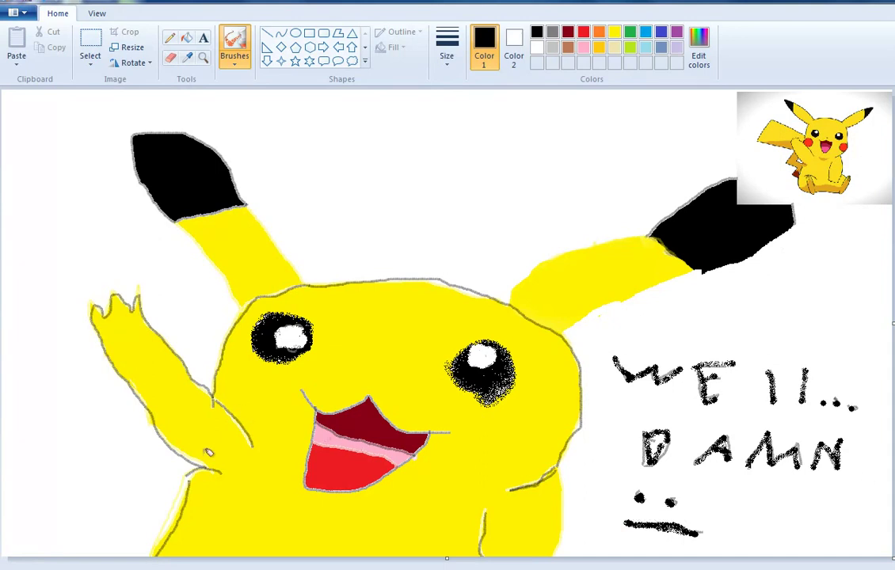
click(196, 465)
click(184, 457)
- Paint a round red cheek below the right-hand eye with the Airbrush at its thickest size
click(231, 66)
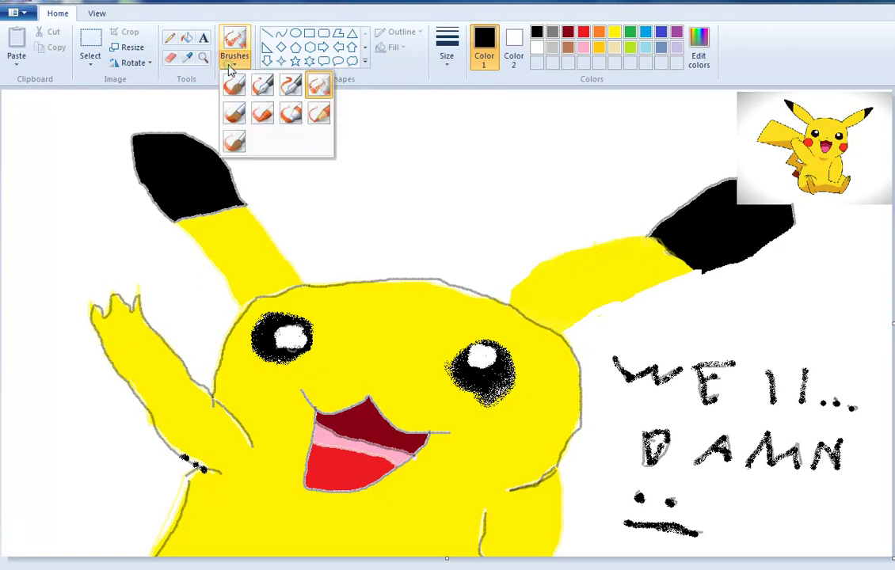
click(320, 86)
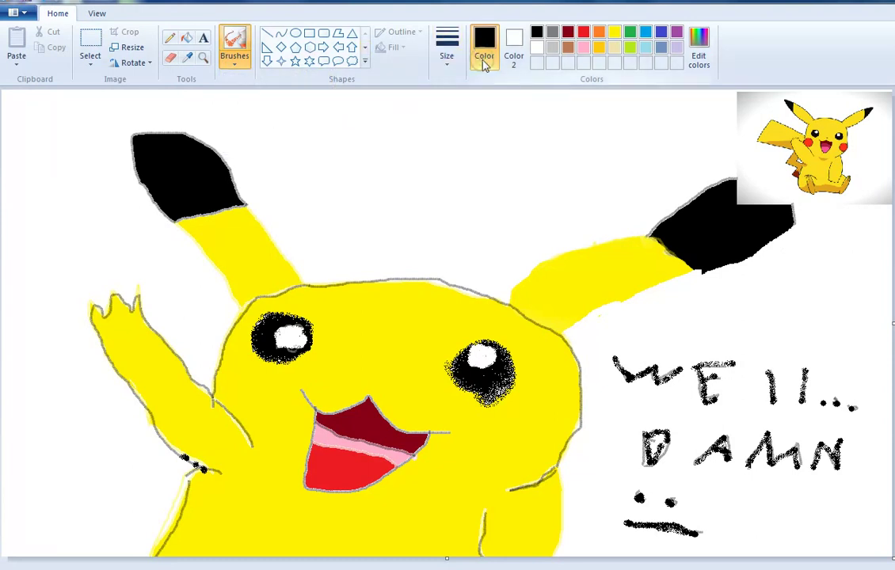
click(583, 31)
click(447, 46)
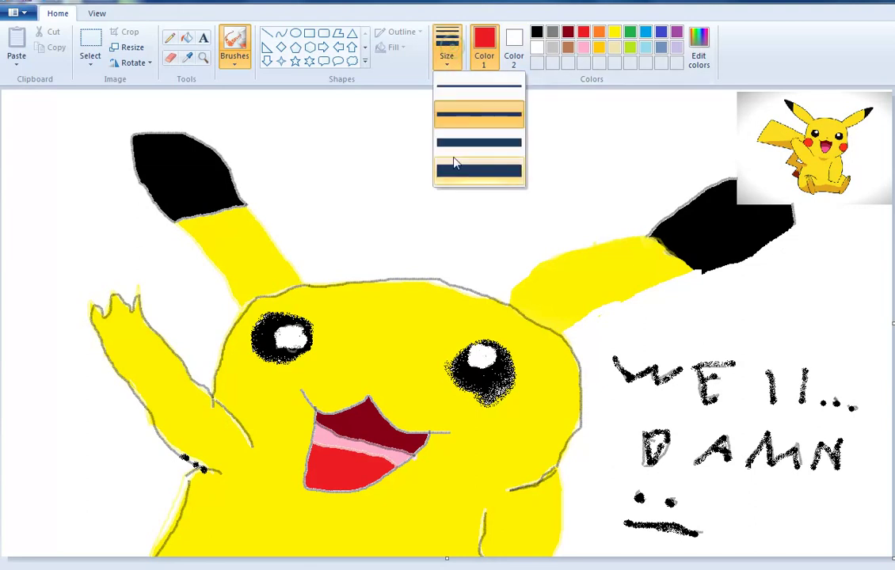
click(466, 171)
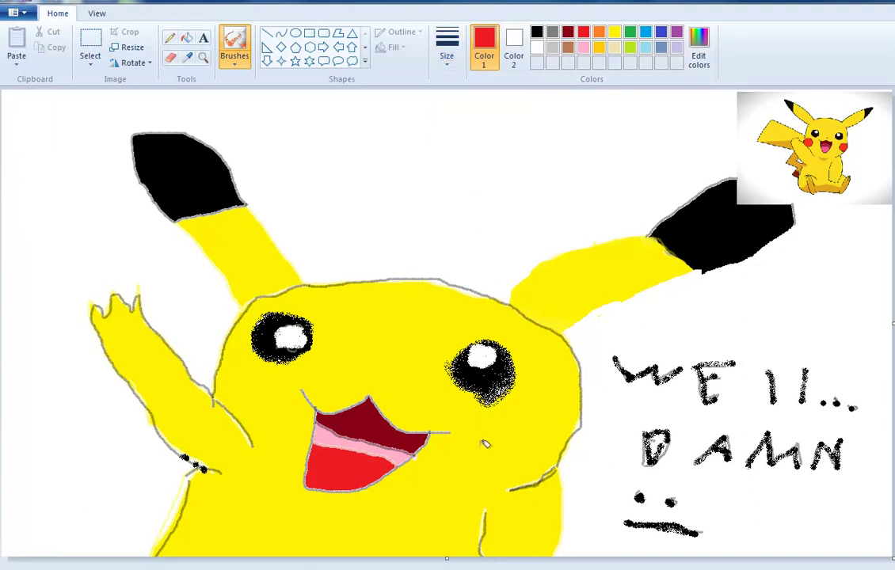
mouse_move(519, 426)
mouse_down()
mouse_move(482, 451)
mouse_move(533, 468)
mouse_move(501, 439)
mouse_move(497, 462)
mouse_move(516, 449)
mouse_move(495, 441)
mouse_move(523, 441)
mouse_move(490, 460)
mouse_move(525, 462)
mouse_move(502, 440)
mouse_move(501, 457)
mouse_move(508, 431)
mouse_move(503, 463)
mouse_move(505, 449)
mouse_move(530, 456)
mouse_move(492, 457)
mouse_move(497, 462)
mouse_move(510, 446)
mouse_move(497, 462)
mouse_move(519, 452)
mouse_move(520, 437)
mouse_move(495, 451)
mouse_move(537, 458)
mouse_move(498, 446)
mouse_move(491, 465)
mouse_move(509, 443)
mouse_move(489, 443)
mouse_move(481, 461)
mouse_move(508, 450)
mouse_up()
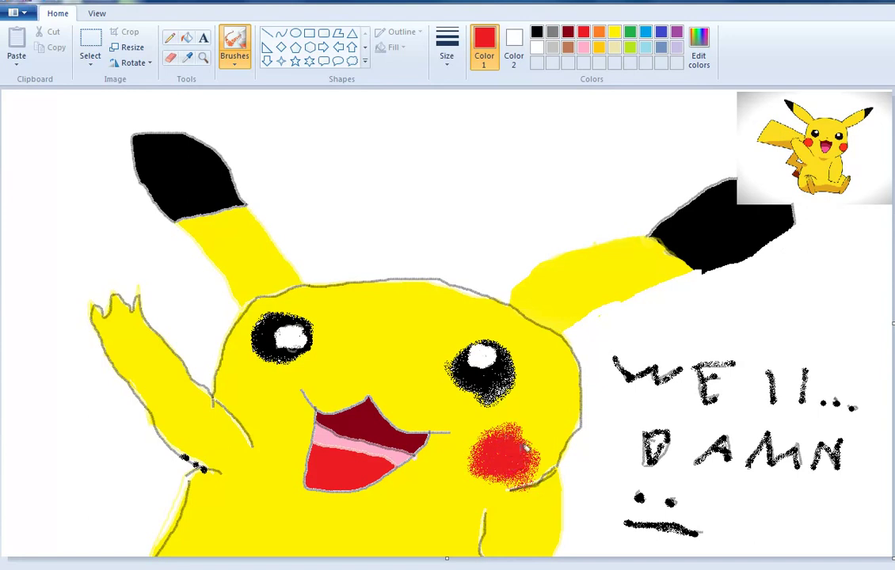